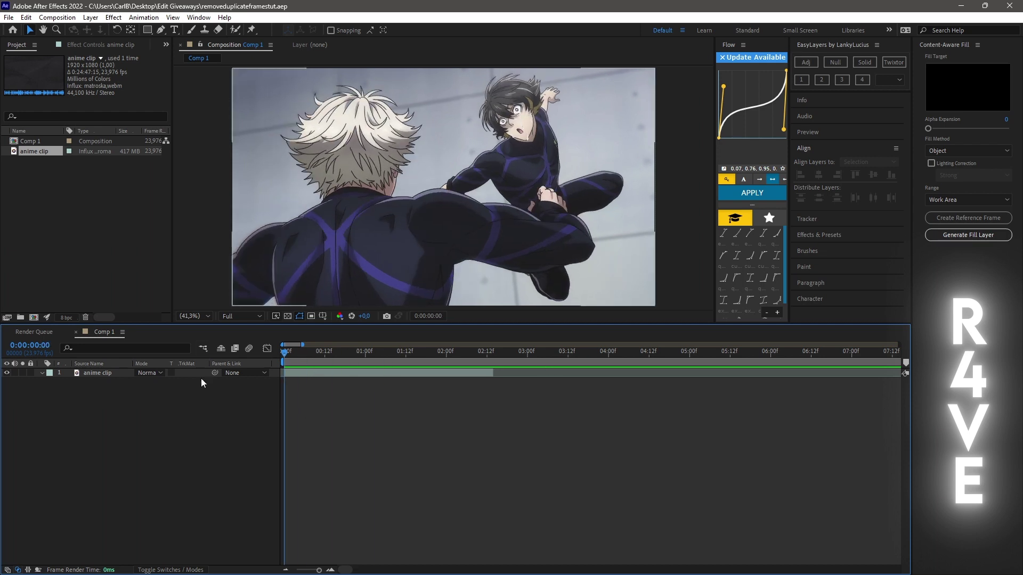
Preview the anime clip, then precompose its layer with all attributes moved into the new composition.
key("space")
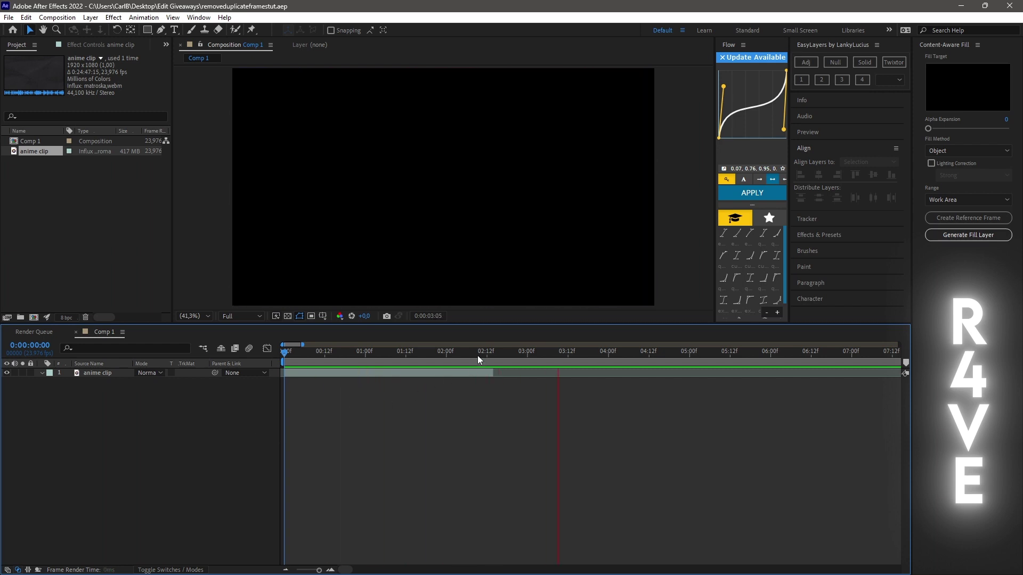
key("space")
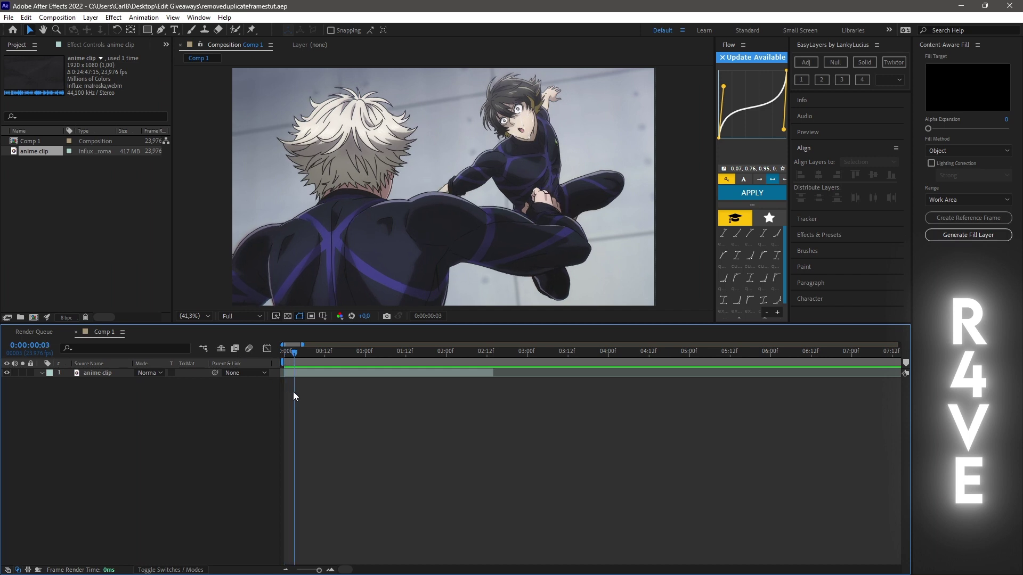
left_click(286, 375)
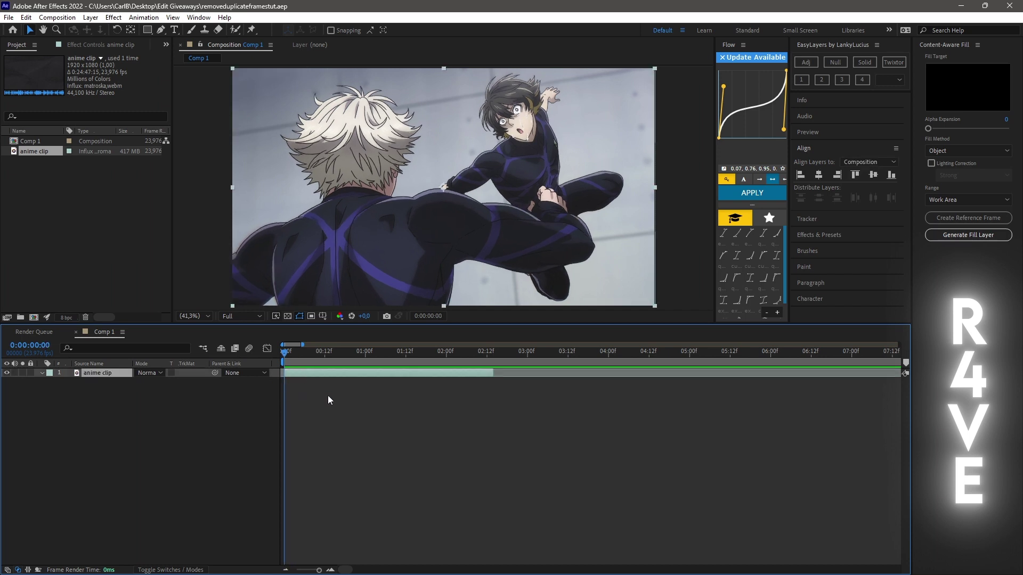
key("ctrl+shift+c")
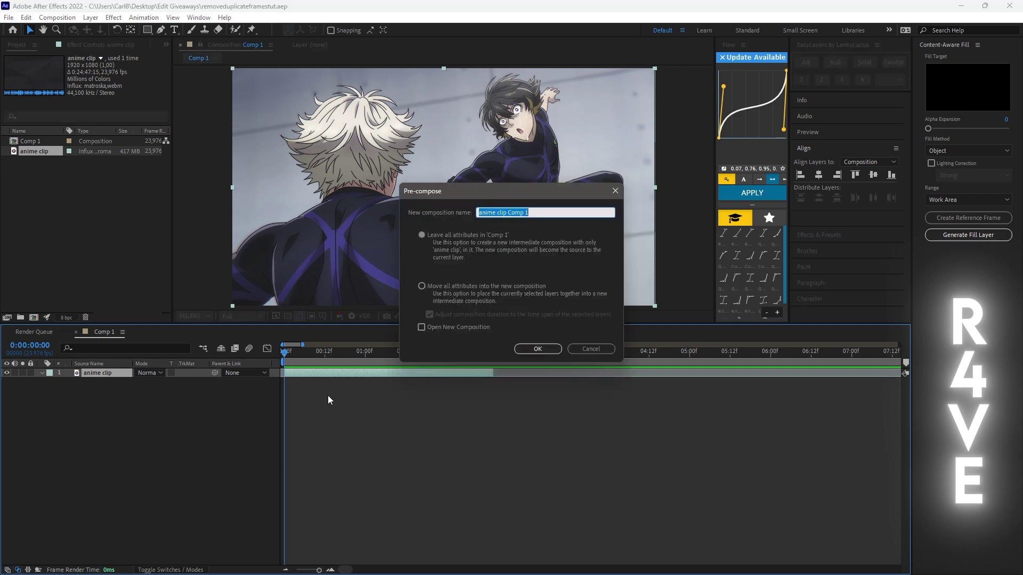
left_click(471, 287)
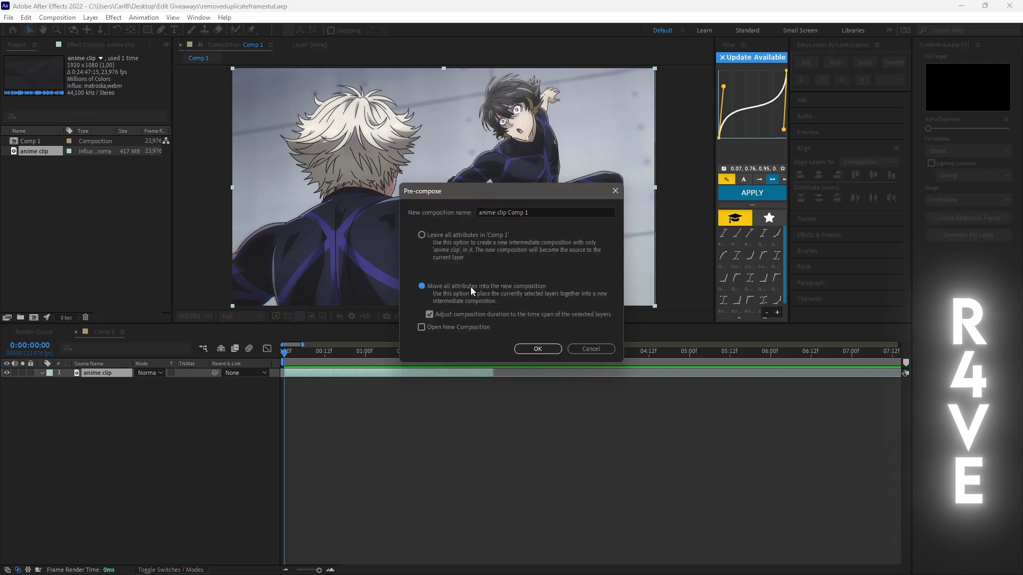
left_click(537, 349)
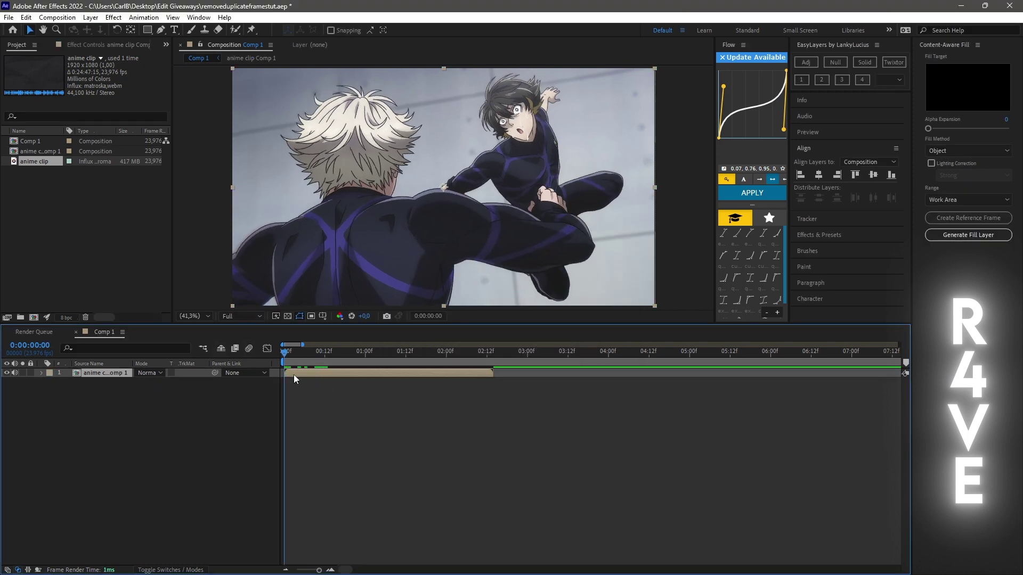
Enable time remapping on the precomposed layer and trim its end at 0:00:02:14.
key("ctrl+alt+t")
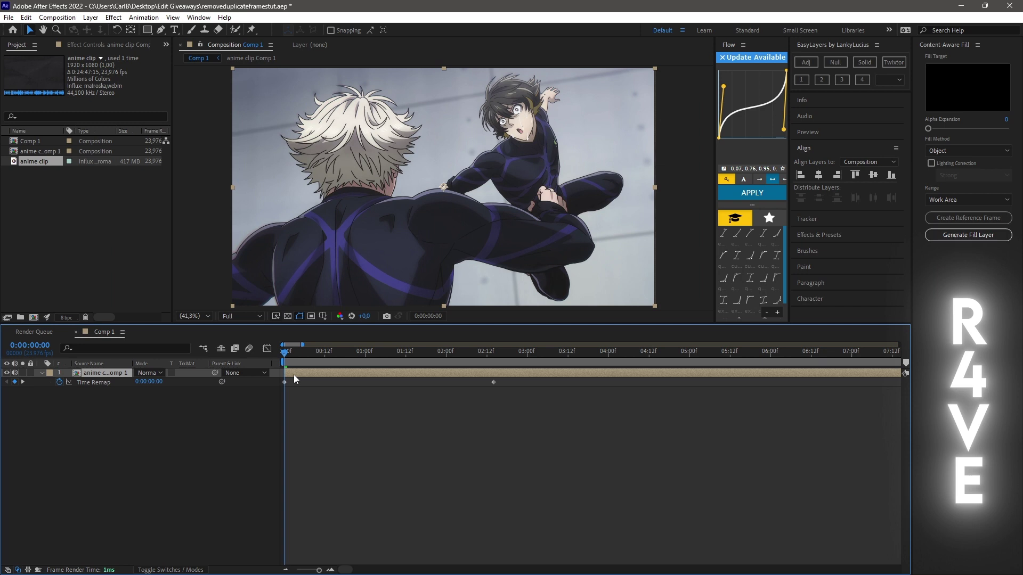
left_click_drag(497, 351, 495, 352)
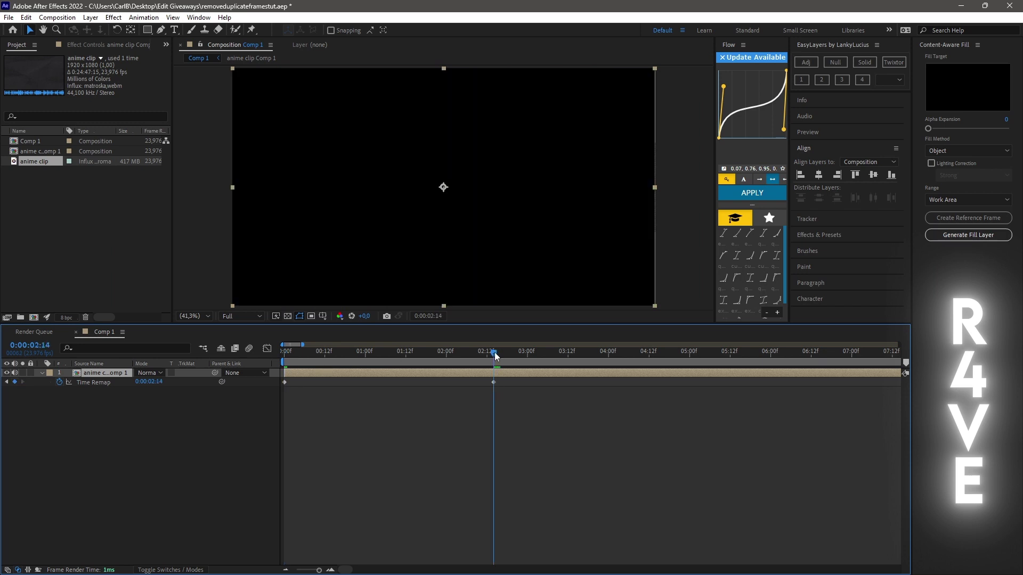
left_click(502, 373)
key("alt+bracketright")
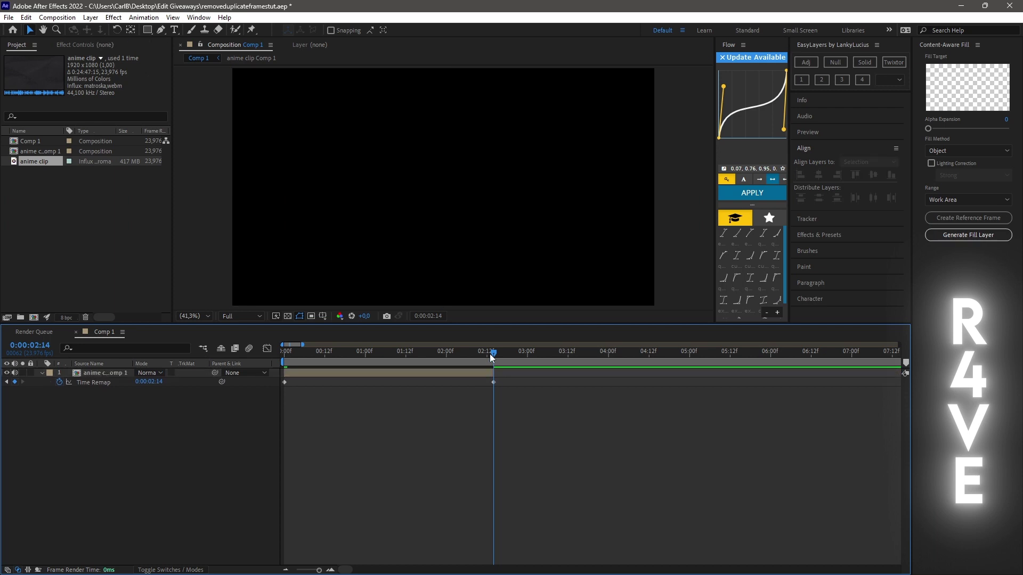
left_click(484, 353)
mouse_move(484, 353)
left_mouse_down()
mouse_move(338, 350)
mouse_move(160, 368)
left_mouse_up()
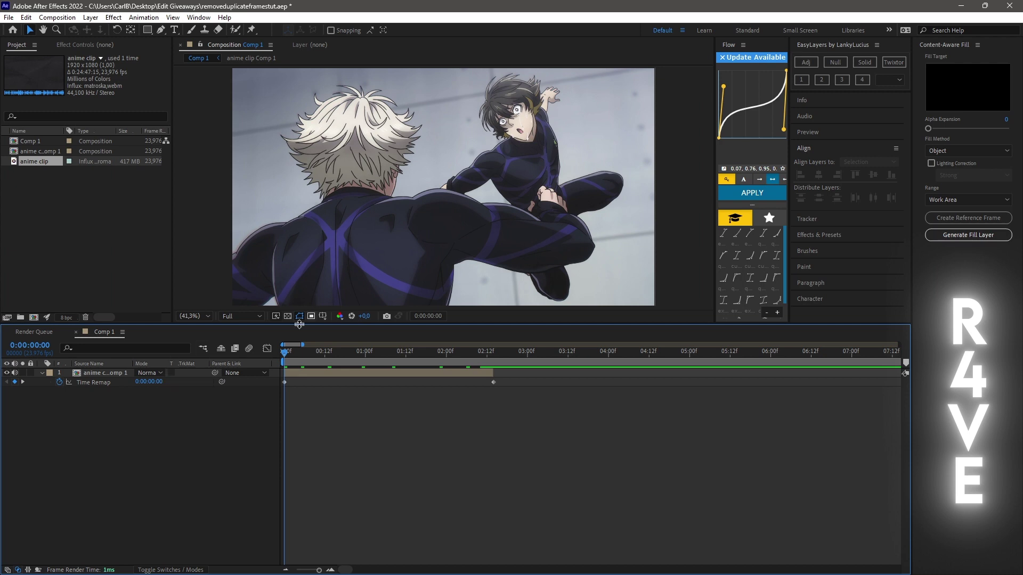
Step frame by frame through the precomposed layer, adding Time Remap keyframes where the image moves.
mouse_move(296, 351)
left_mouse_down()
mouse_move(327, 357)
mouse_move(287, 363)
left_mouse_up()
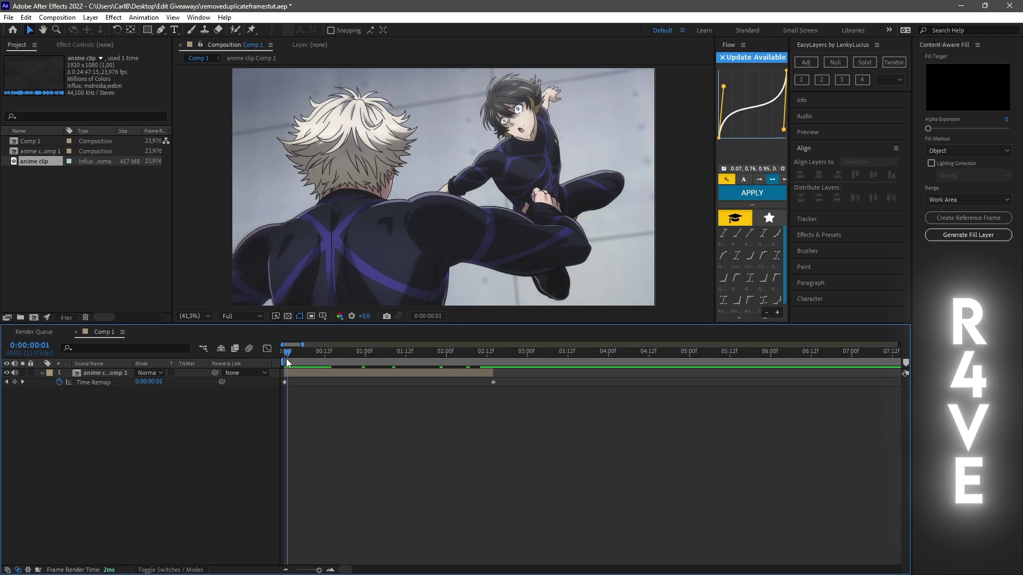
left_click(294, 373)
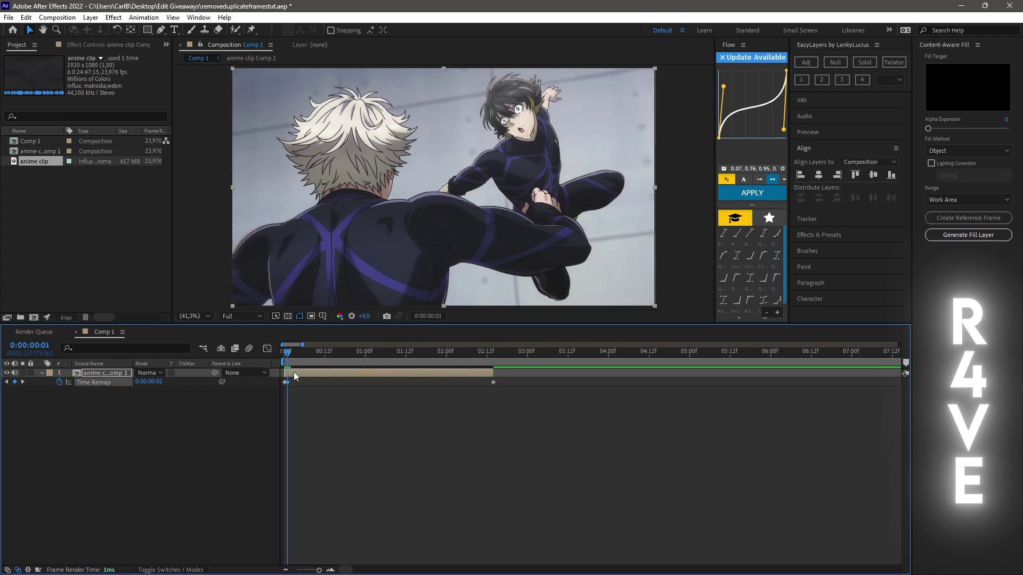
left_click_drag(288, 359, 297, 355)
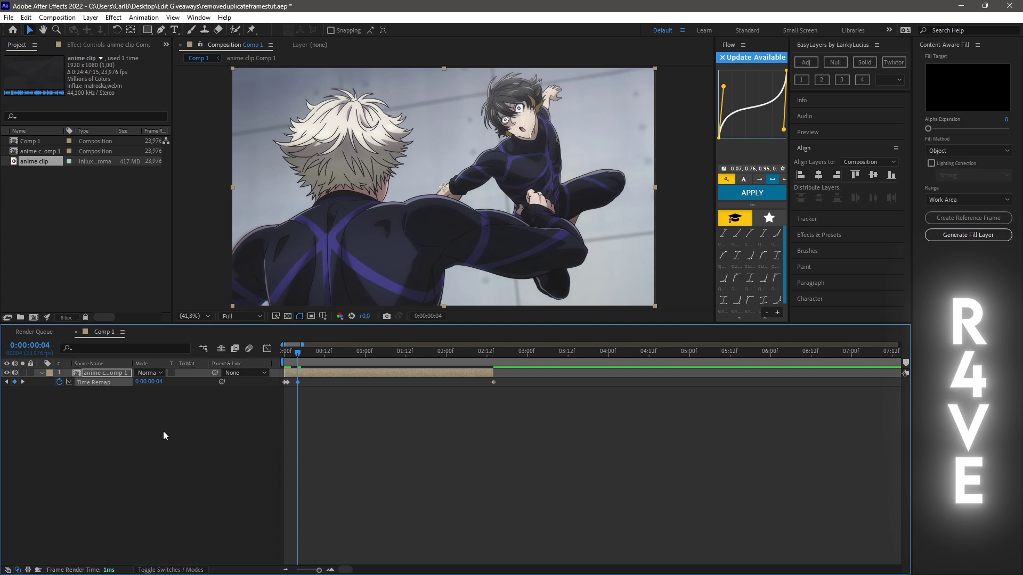
key("Page_Down")
key("Page_Down")
key("Page_Down")
key("Page_Down")
key("Page_Down")
key("Page_Down")
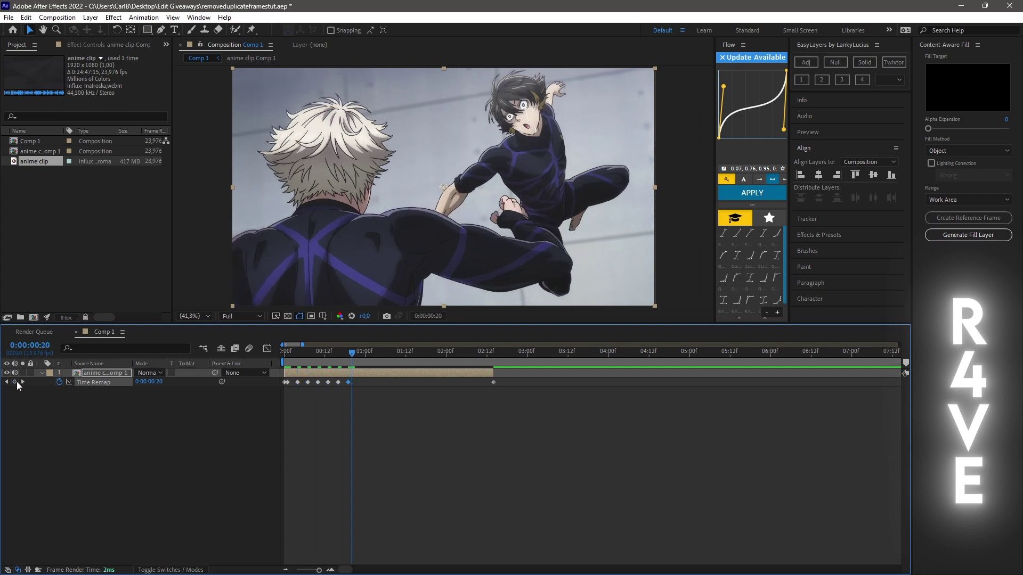
left_click(16, 381)
key("Page_Down")
key("Page_Down")
key("Page_Down")
key("Page_Down")
key("Page_Down")
key("Page_Down")
key("Page_Down")
key("Page_Down")
key("Page_Down")
left_click(16, 382)
key("Page_Down")
key("Page_Down")
key("Page_Down")
key("Page_Down")
key("Page_Down")
key("Page_Down")
key("Page_Down")
key("Page_Down")
key("Page_Down")
left_click(17, 382)
left_click_drag(472, 356, 284, 355)
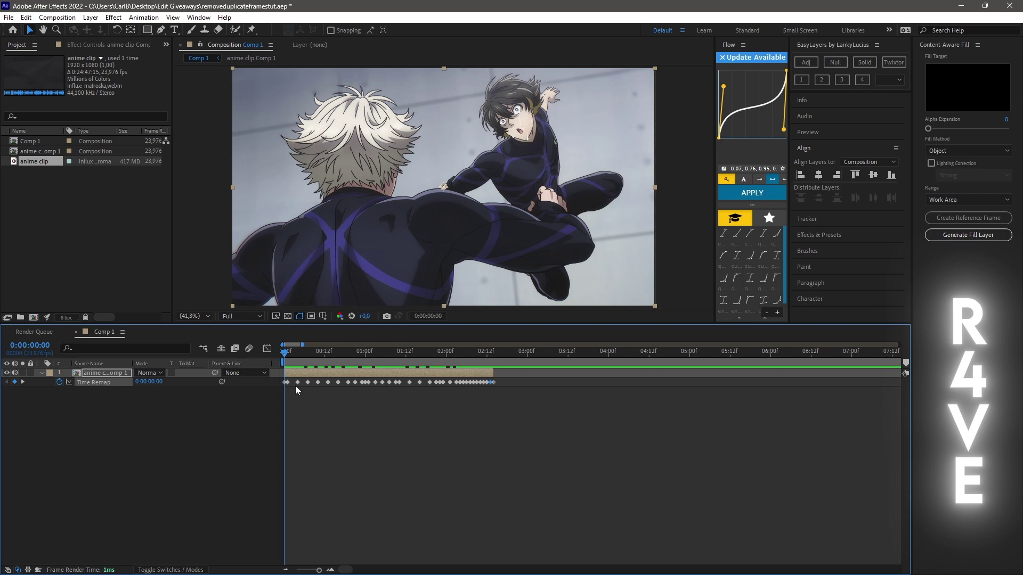
Drag three groups of Time Remap keyframes left so they sit on consecutive frames.
left_click_drag(297, 383, 295, 383)
left_click_drag(318, 383, 340, 384)
mouse_move(454, 392)
left_mouse_down()
mouse_move(500, 381)
mouse_move(408, 382)
left_mouse_up()
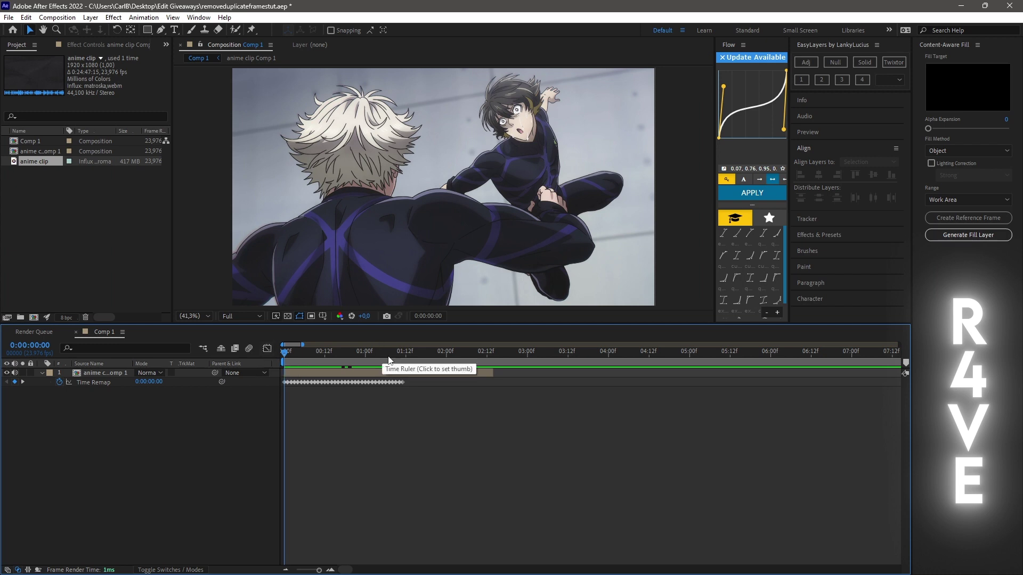
Split the precomposed layer just past the last compacted keyframe and delete the leftover tail.
left_click_drag(392, 353, 403, 356)
left_click(405, 371)
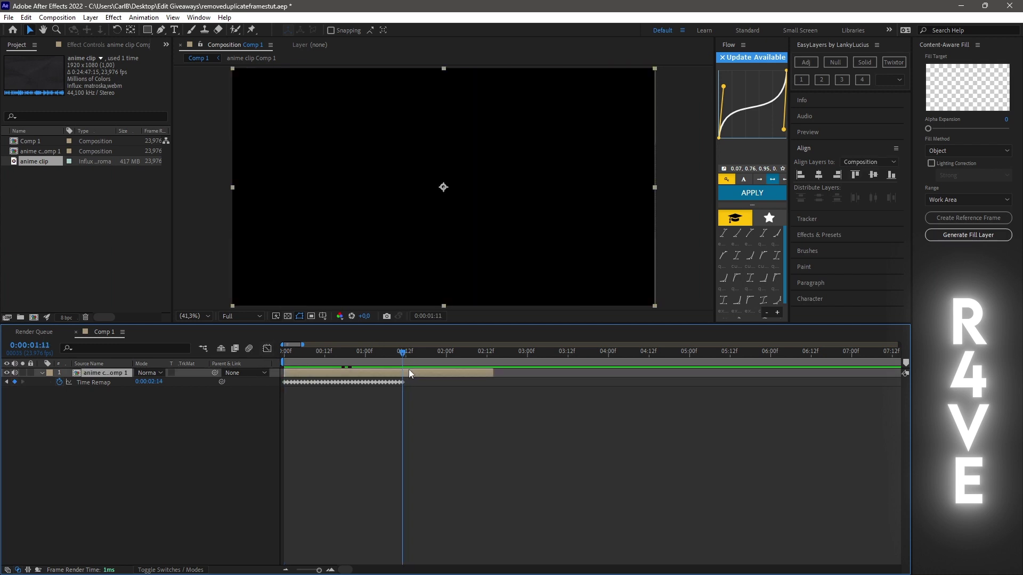
key("ctrl+shift+d")
key("Delete")
Preview the shortened clip twice, then return to the first frame.
left_click_drag(403, 352, 208, 355)
key("space")
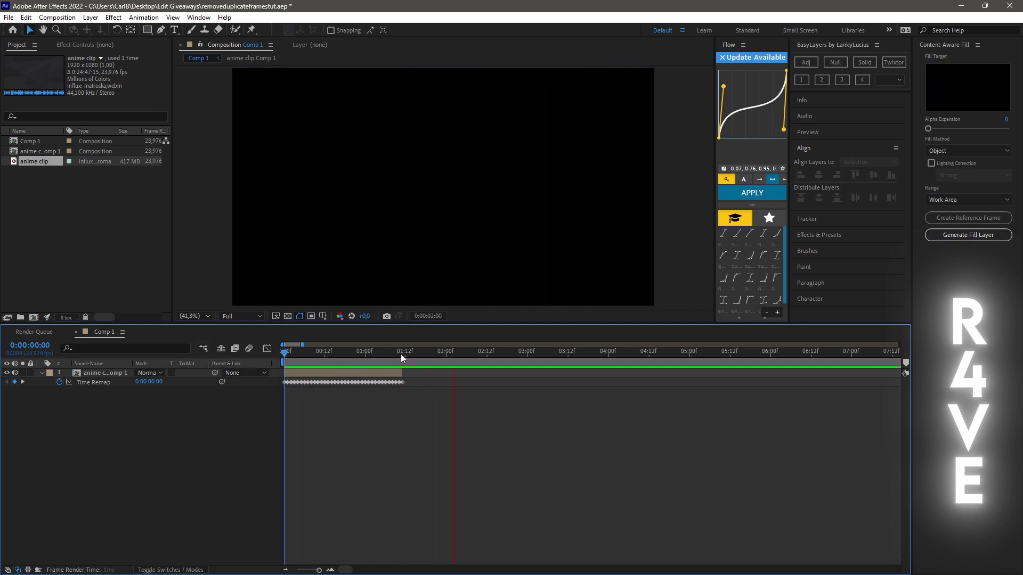
key("space")
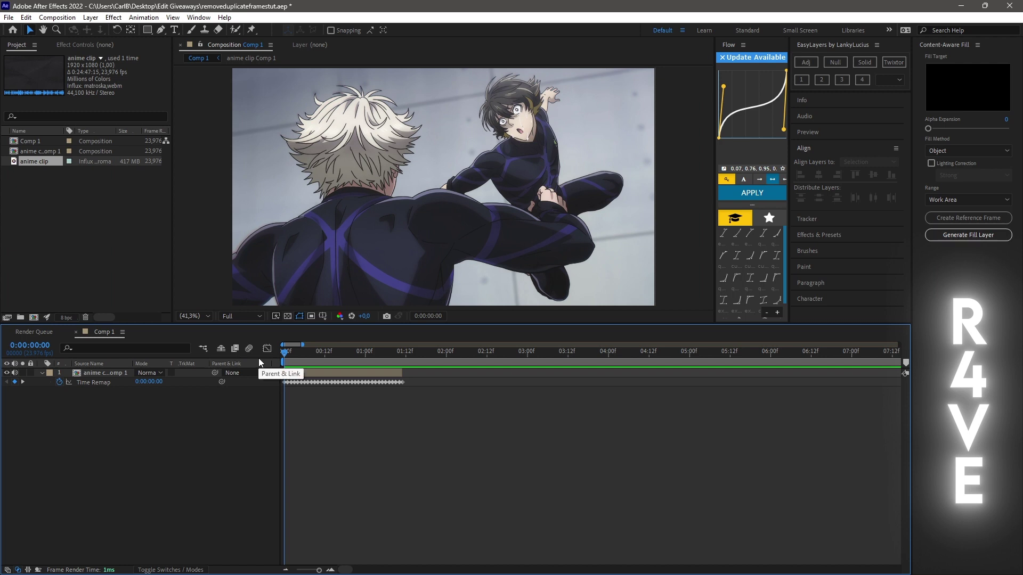
key("space")
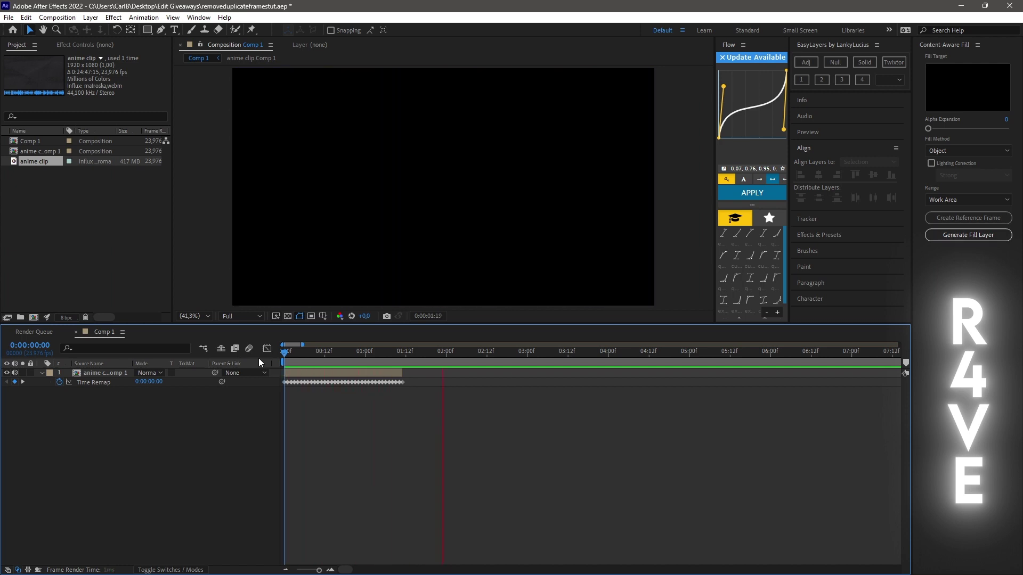
key("space")
left_click_drag(333, 351, 107, 364)
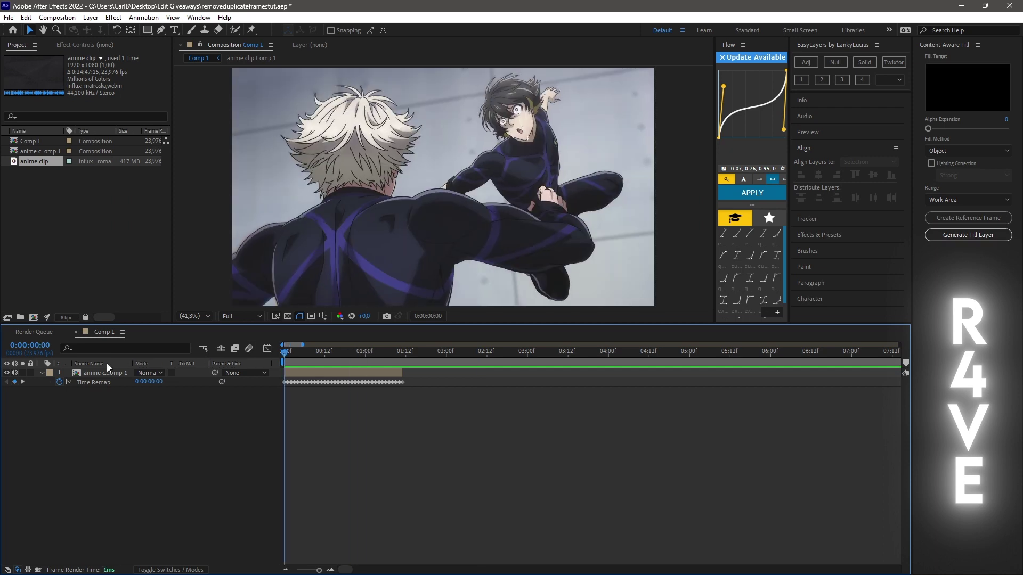